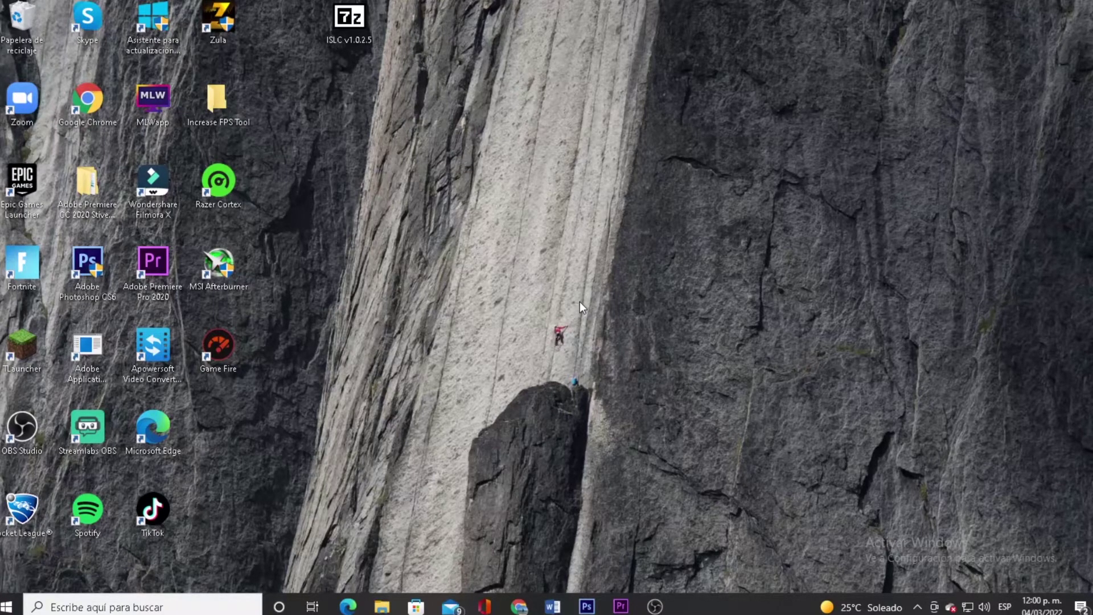
- Open the Registry Editor by running the regedit command
{"action": "key", "text": "super+r"}
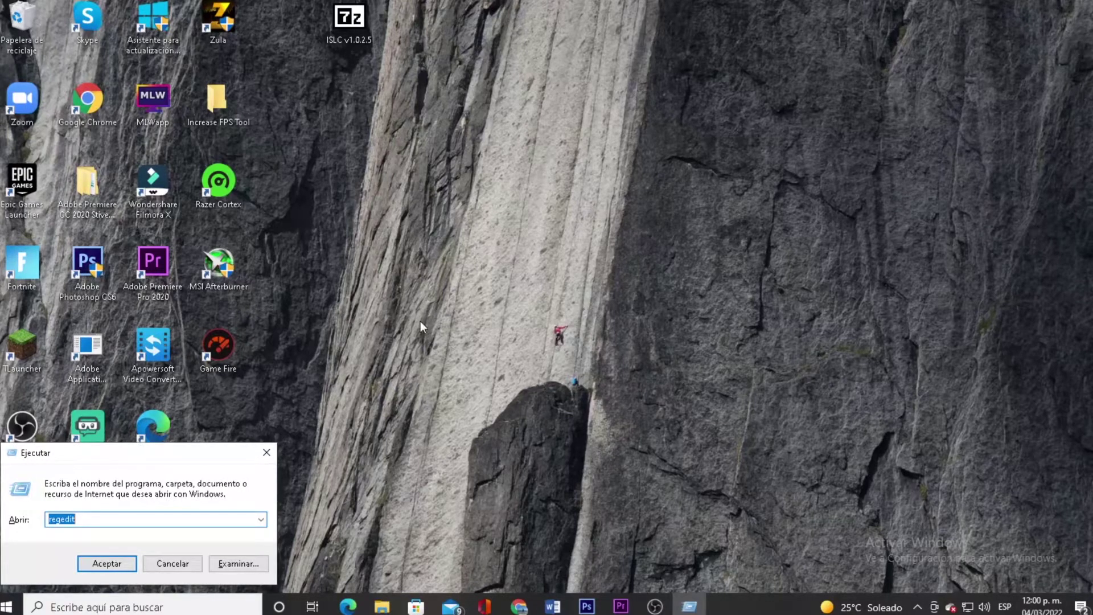
{"action": "left_click_drag", "start_coordinate": [130, 454], "coordinate": [572, 228]}
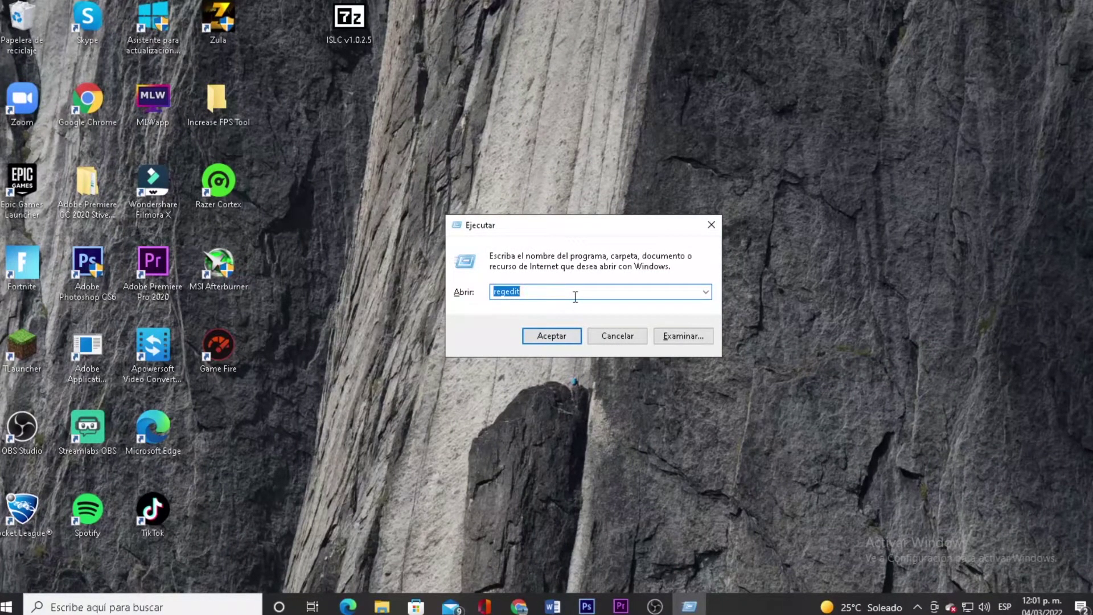
{"action": "left_click_drag", "start_coordinate": [533, 294], "coordinate": [493, 291]}
{"action": "left_click", "coordinate": [528, 291]}
{"action": "left_click", "coordinate": [528, 291]}
{"action": "left_click", "coordinate": [559, 291]}
{"action": "left_click", "coordinate": [576, 291]}
{"action": "left_click", "coordinate": [531, 291]}
{"action": "left_click", "coordinate": [546, 337]}
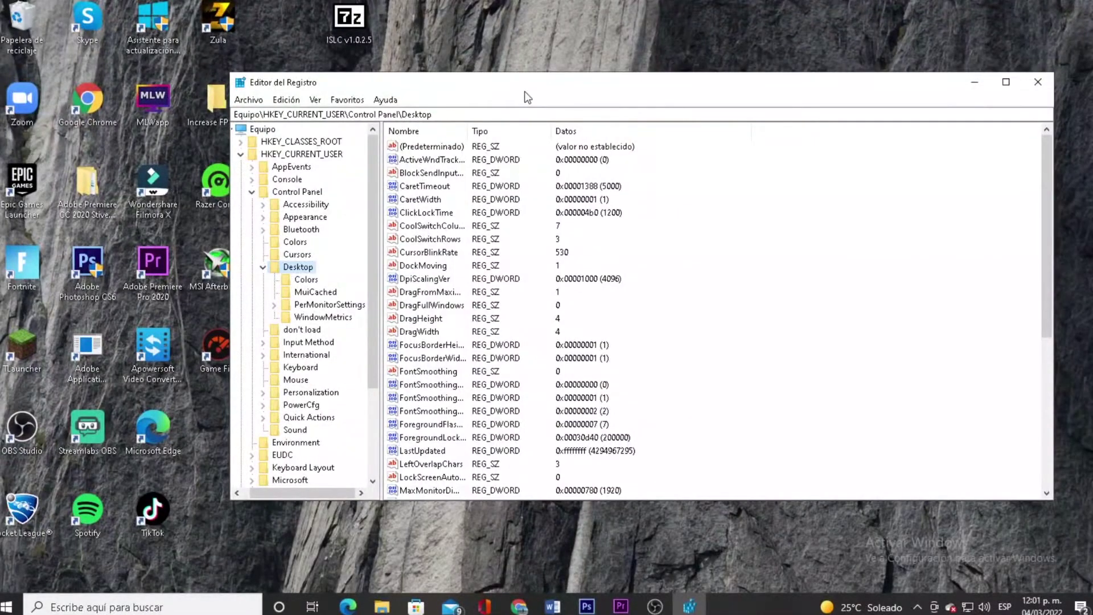
- Collapse the Desktop, Control Panel and HKEY_CURRENT_USER branches of the registry tree down to the root keys
{"action": "left_click_drag", "start_coordinate": [523, 91], "coordinate": [546, 114]}
{"action": "left_click", "coordinate": [286, 284]}
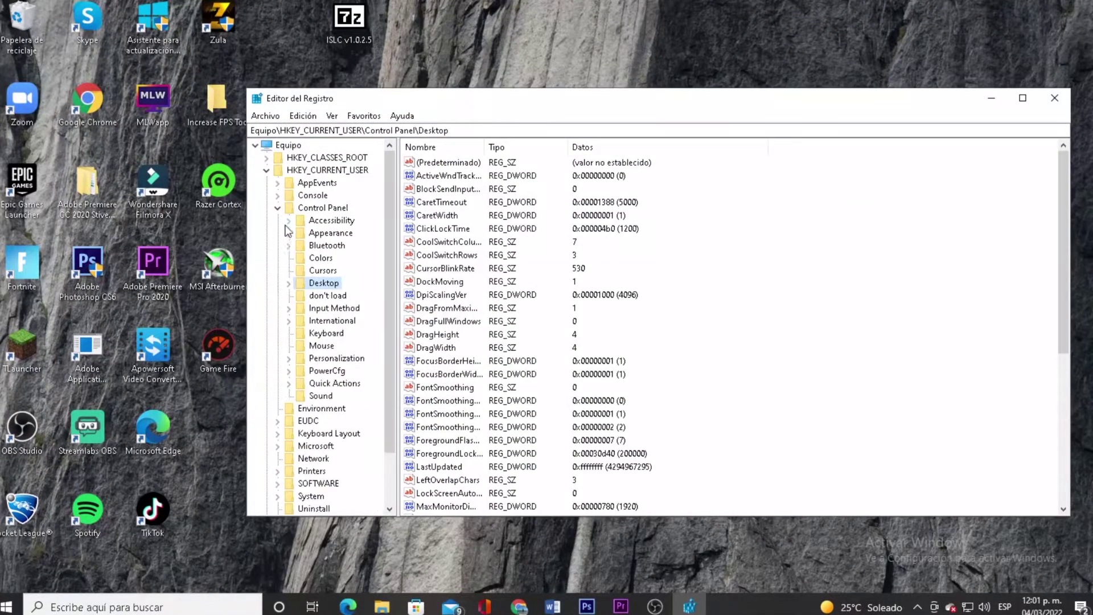
{"action": "left_click", "coordinate": [277, 208]}
{"action": "left_click", "coordinate": [266, 170]}
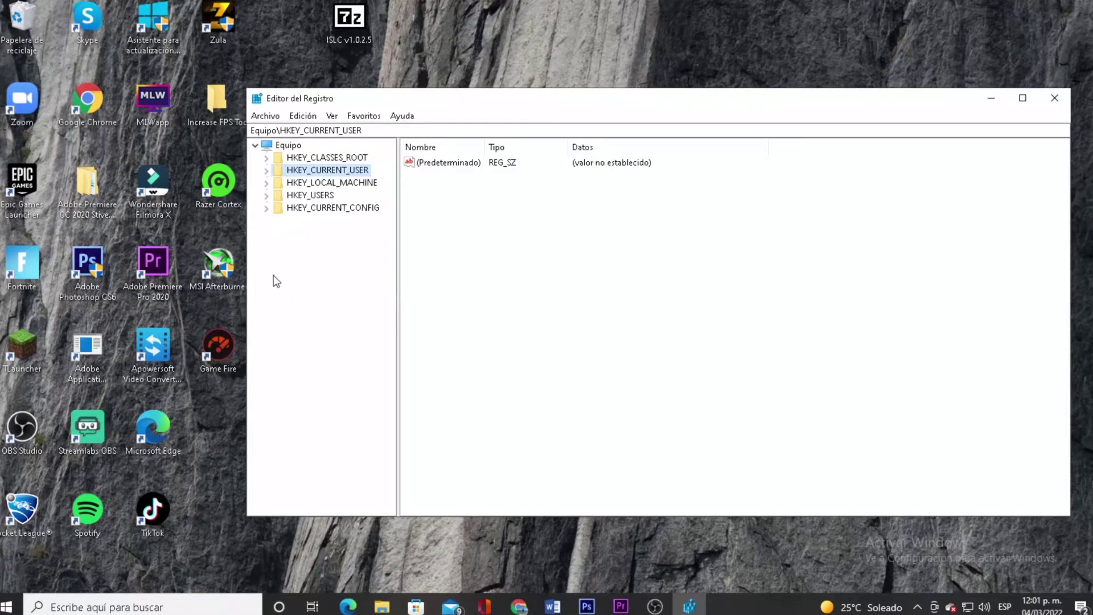
{"action": "mouse_move", "coordinate": [513, 108]}
{"action": "left_mouse_down"}
{"action": "mouse_move", "coordinate": [498, 109]}
{"action": "mouse_move", "coordinate": [510, 114]}
{"action": "left_mouse_up"}
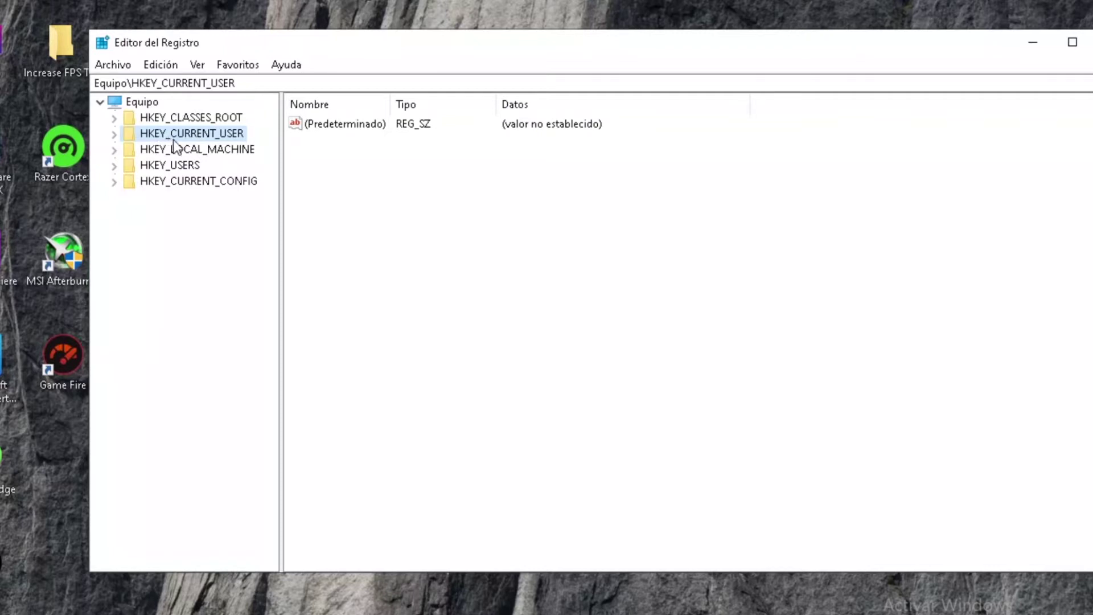
- In HKEY_CURRENT_USER\Control Panel\Mouse, set the MouseHoverTime value to 10
{"action": "left_click", "coordinate": [115, 136]}
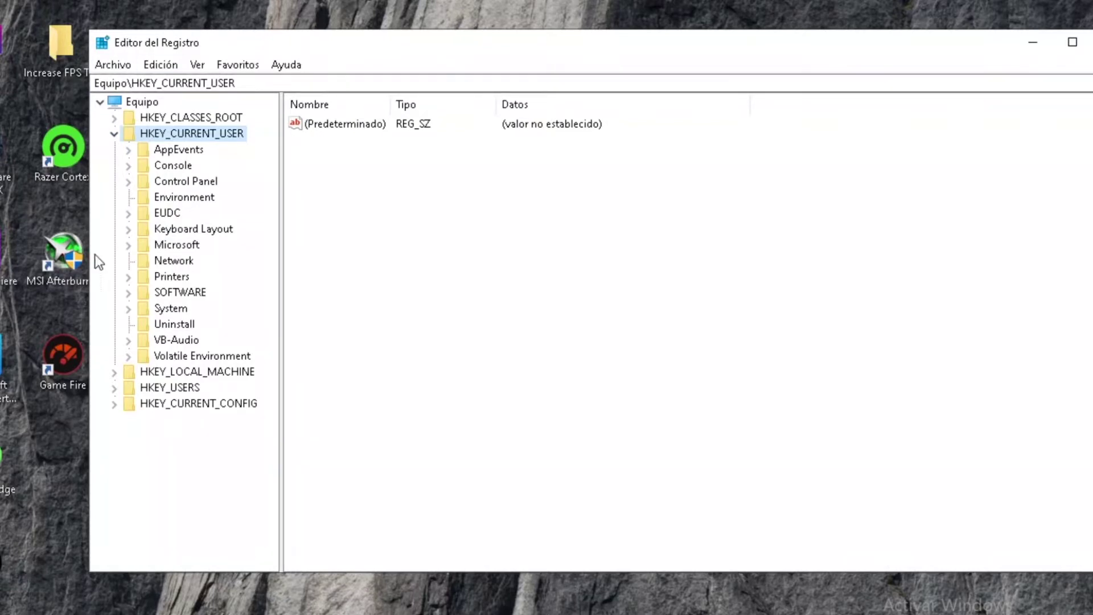
{"action": "left_click", "coordinate": [129, 184]}
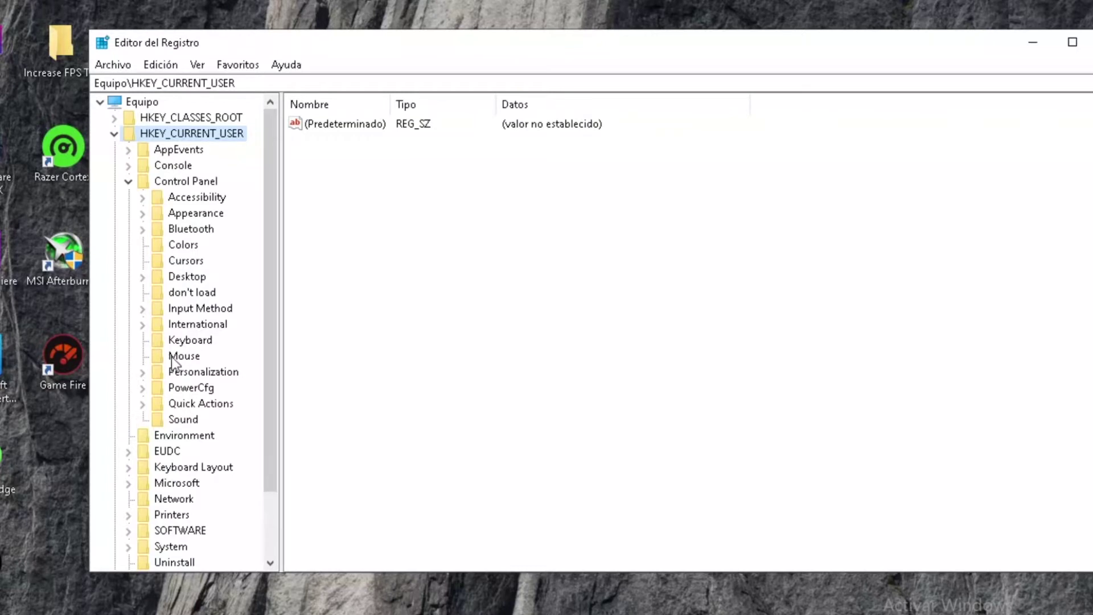
{"action": "left_click", "coordinate": [188, 359]}
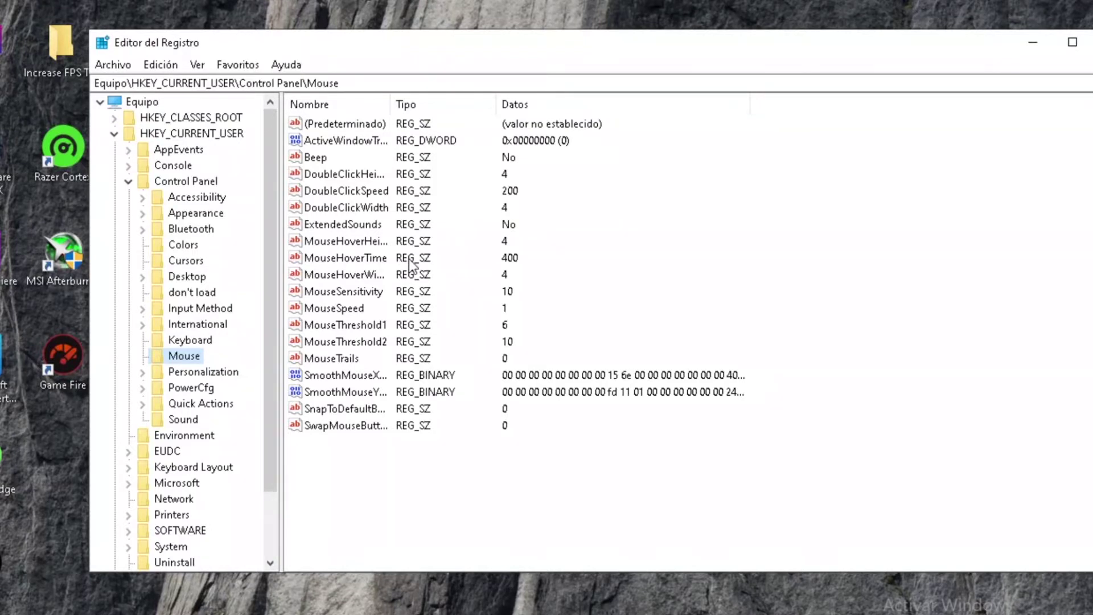
{"action": "double_click", "coordinate": [365, 260]}
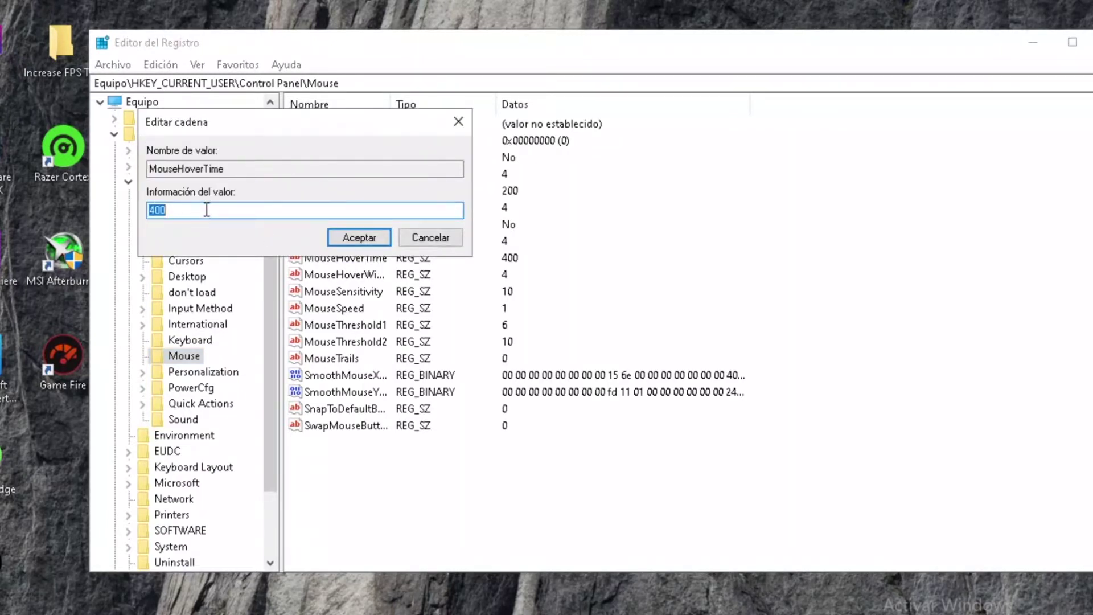
{"action": "key", "text": "BackSpace"}
{"action": "type", "text": "10"}
{"action": "left_click", "coordinate": [357, 239]}
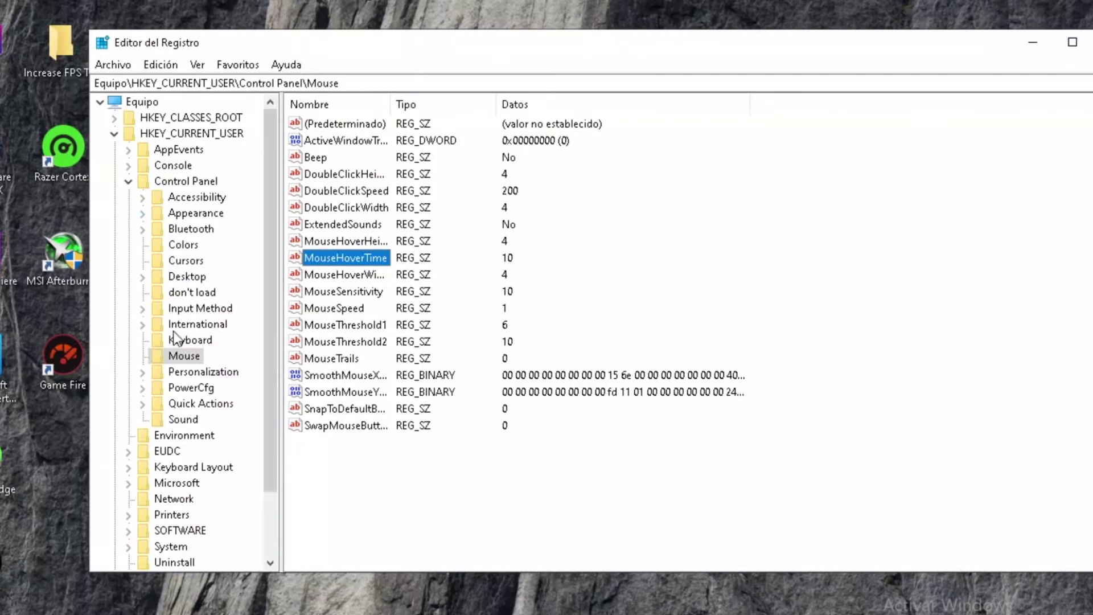
- In HKEY_CURRENT_USER\Control Panel\Desktop, set the MenuShowDelay value to 10
{"action": "left_click", "coordinate": [146, 277]}
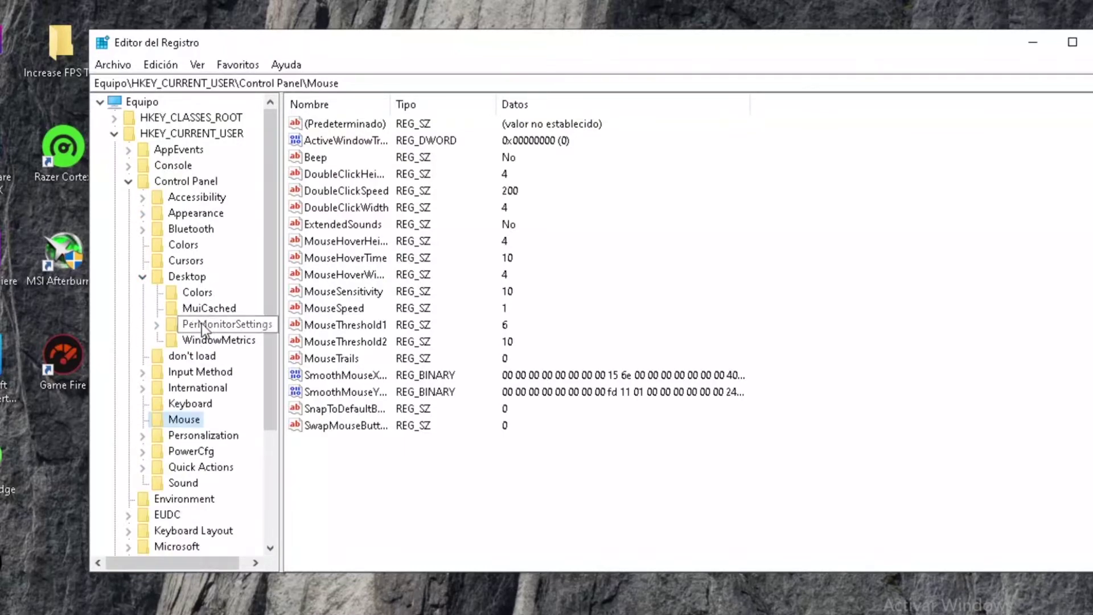
{"action": "left_click", "coordinate": [185, 278]}
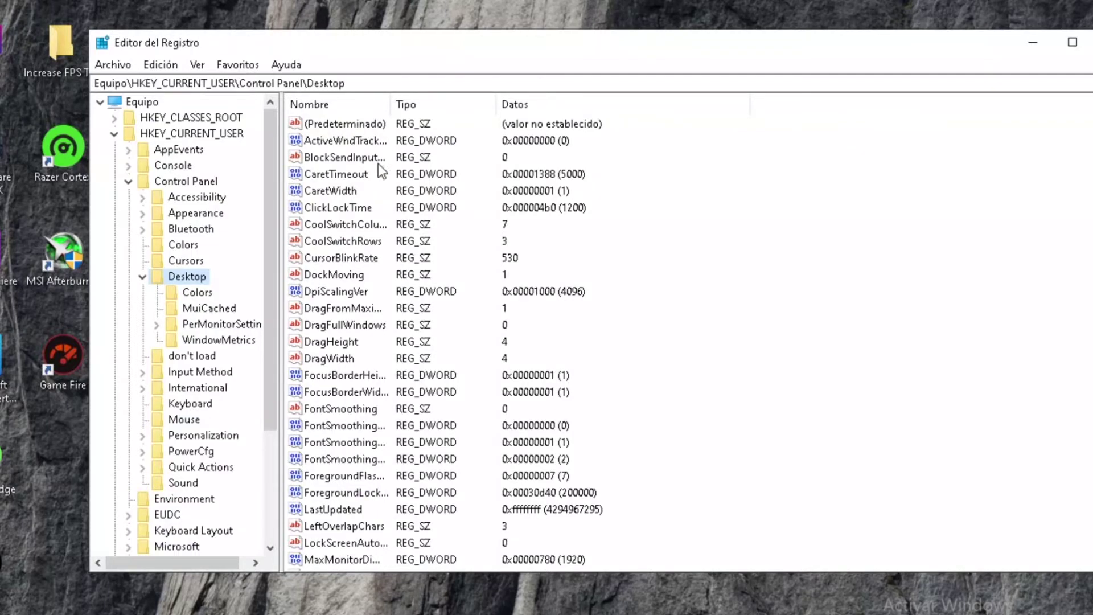
{"action": "scroll", "coordinate": [350, 282], "scroll_direction": "down", "scroll_amount": 2}
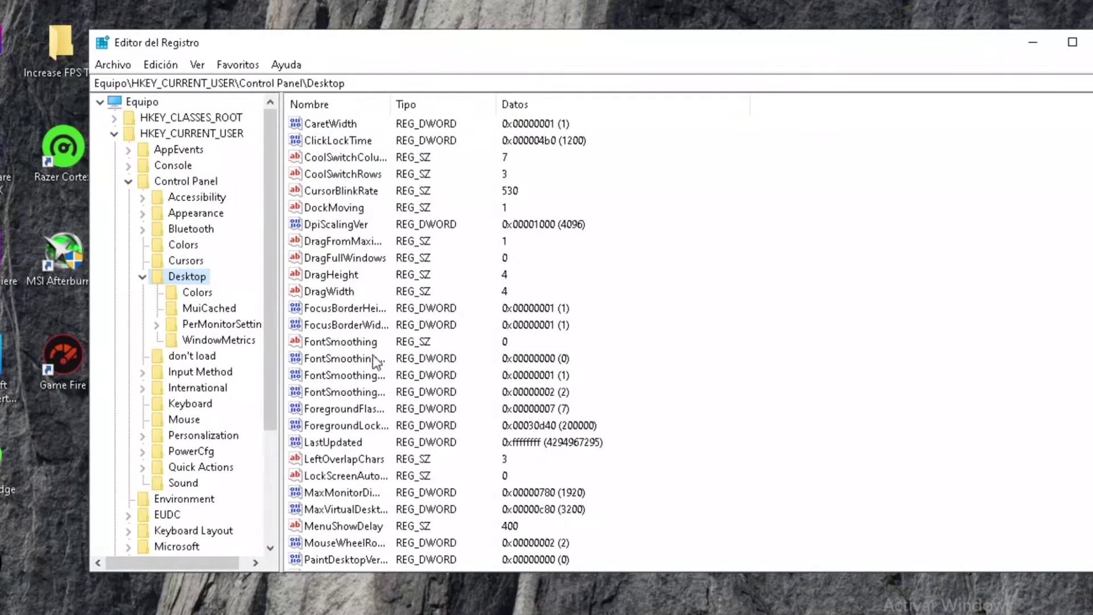
{"action": "scroll", "coordinate": [364, 330], "scroll_direction": "up", "scroll_amount": 2}
{"action": "scroll", "coordinate": [372, 357], "scroll_direction": "down", "scroll_amount": 3}
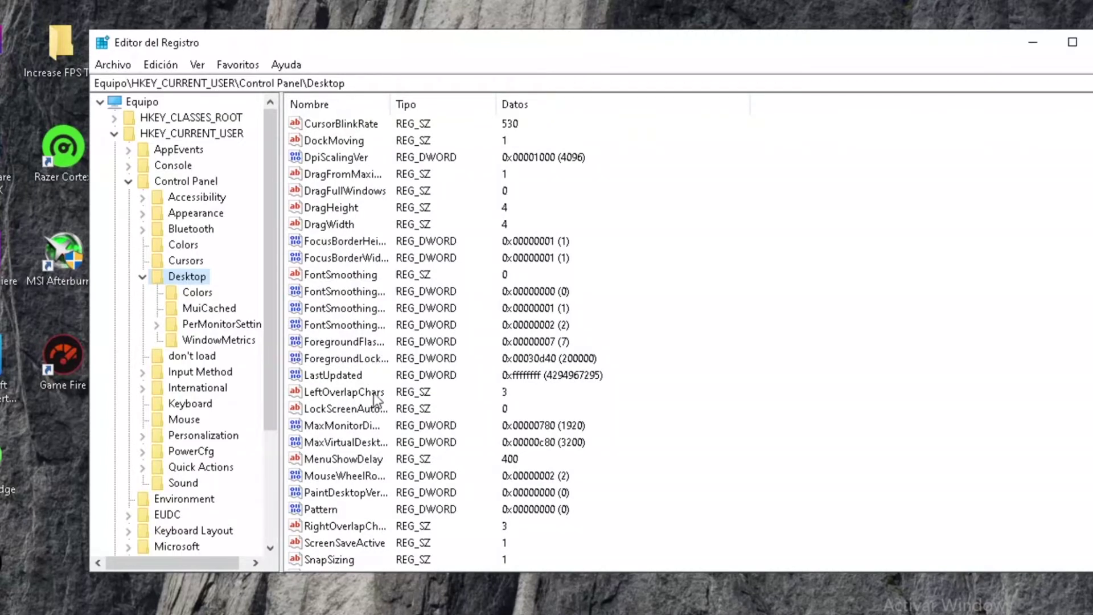
{"action": "left_click", "coordinate": [341, 460]}
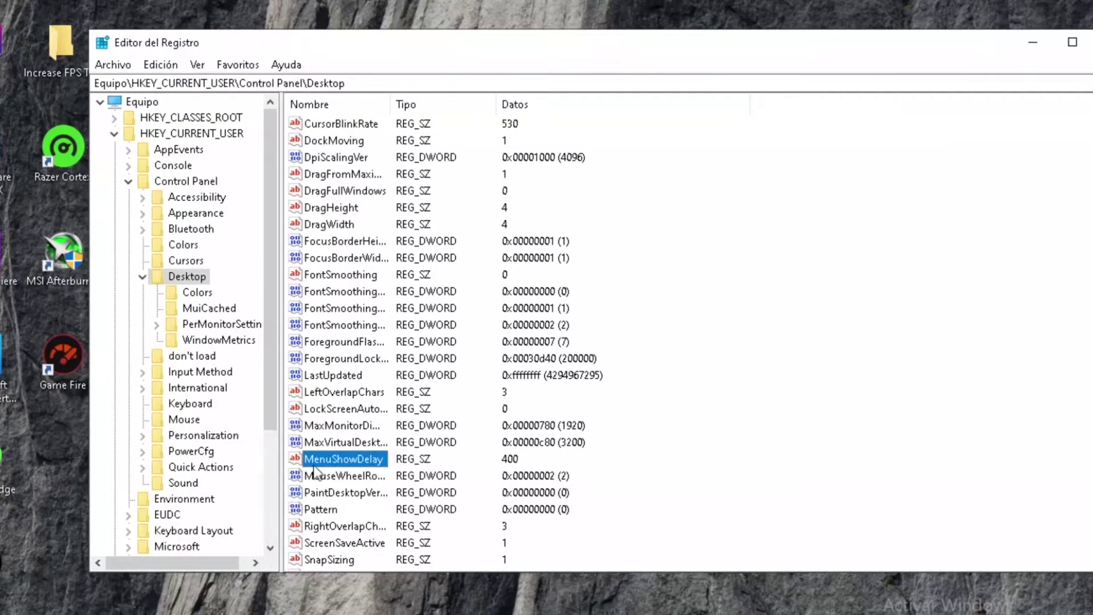
{"action": "double_click", "coordinate": [356, 460]}
{"action": "key", "text": "BackSpace"}
{"action": "type", "text": "10"}
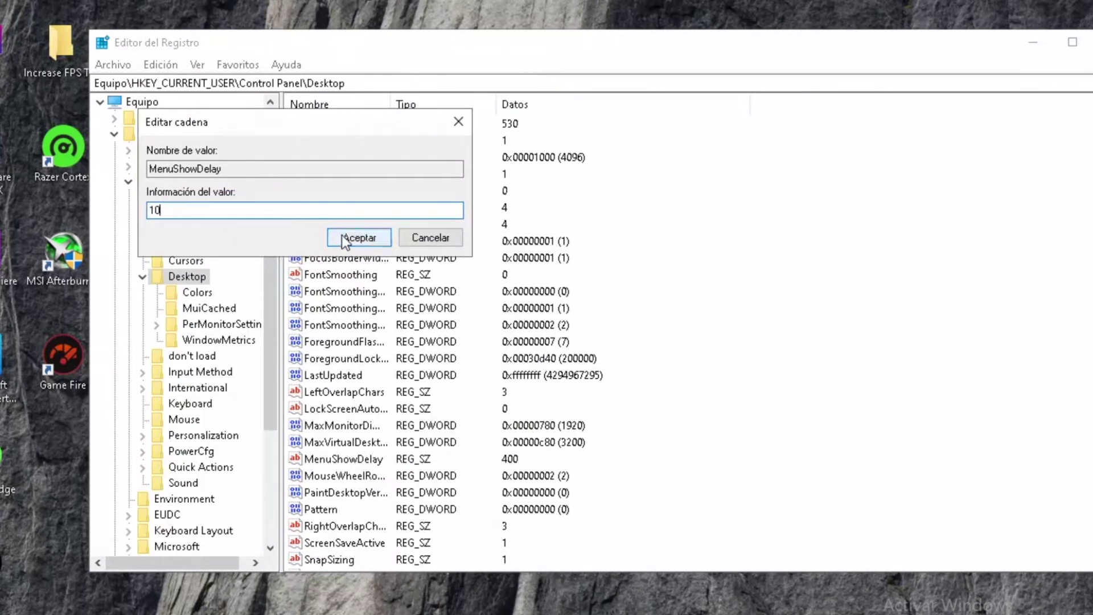
{"action": "left_click", "coordinate": [358, 238]}
- Look over the remaining Desktop values and fold the HKEY_CURRENT_USER branch with its subkeys back up
{"action": "scroll", "coordinate": [532, 424], "scroll_direction": "up", "scroll_amount": 3}
{"action": "scroll", "coordinate": [529, 426], "scroll_direction": "down", "scroll_amount": 7}
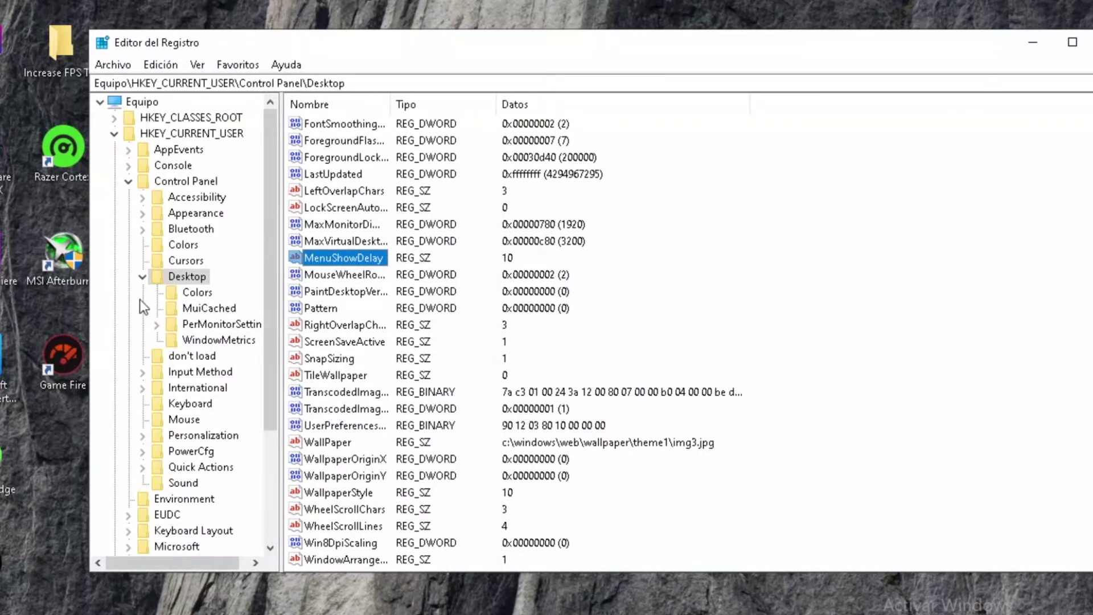
{"action": "left_click", "coordinate": [143, 279]}
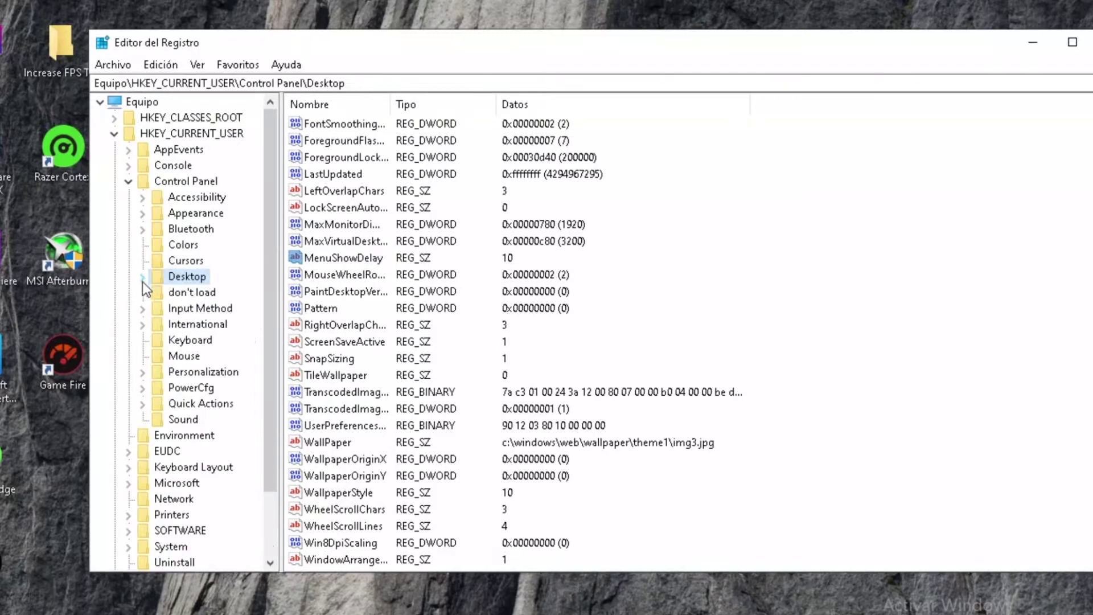
{"action": "left_click", "coordinate": [128, 181]}
{"action": "left_click", "coordinate": [113, 133]}
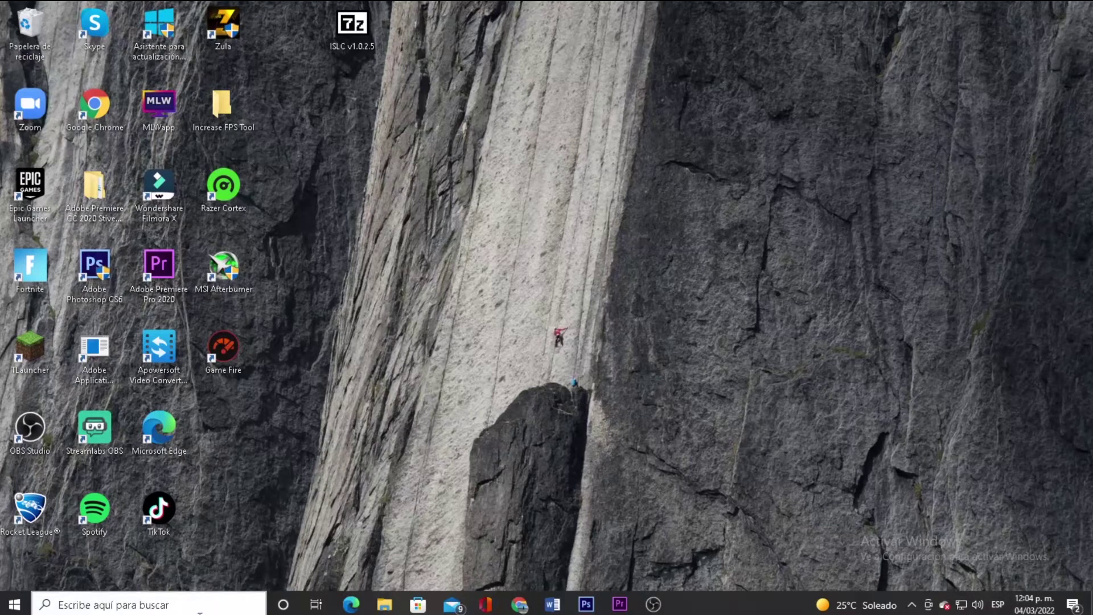
- Search Windows for "admis", open Administrador de dispositivos and expand the Dispositivos del sistema category
{"action": "left_click", "coordinate": [160, 608]}
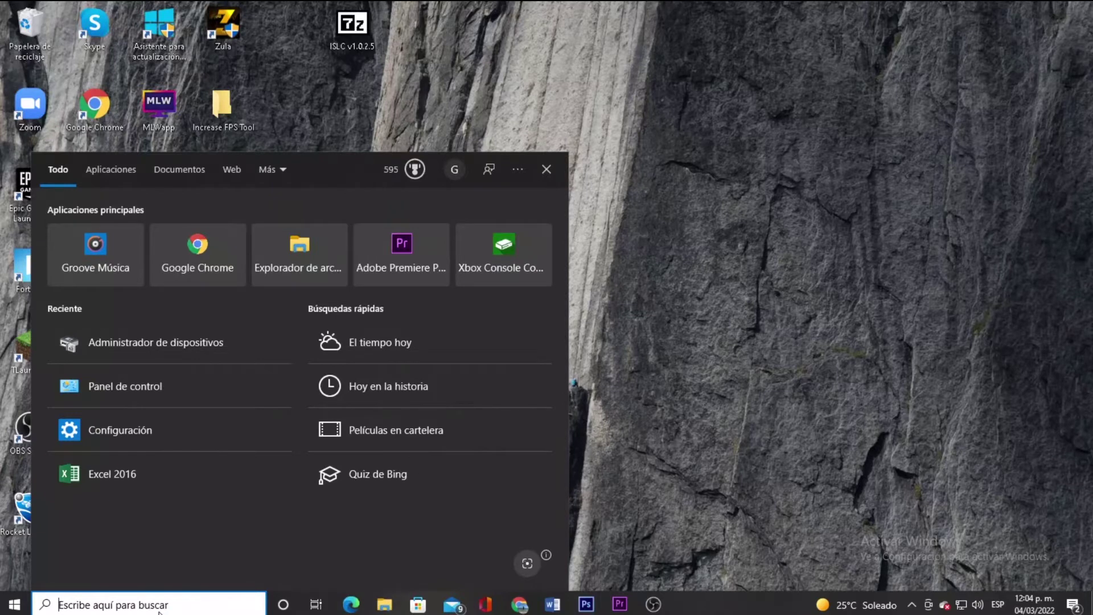
{"action": "type", "text": "admis"}
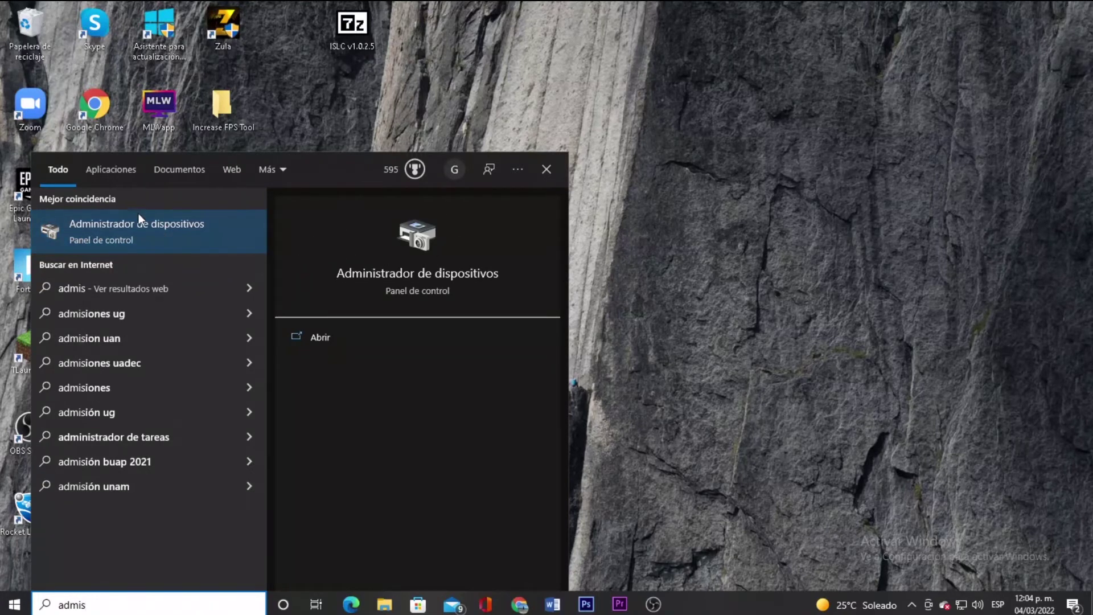
{"action": "left_click", "coordinate": [146, 231]}
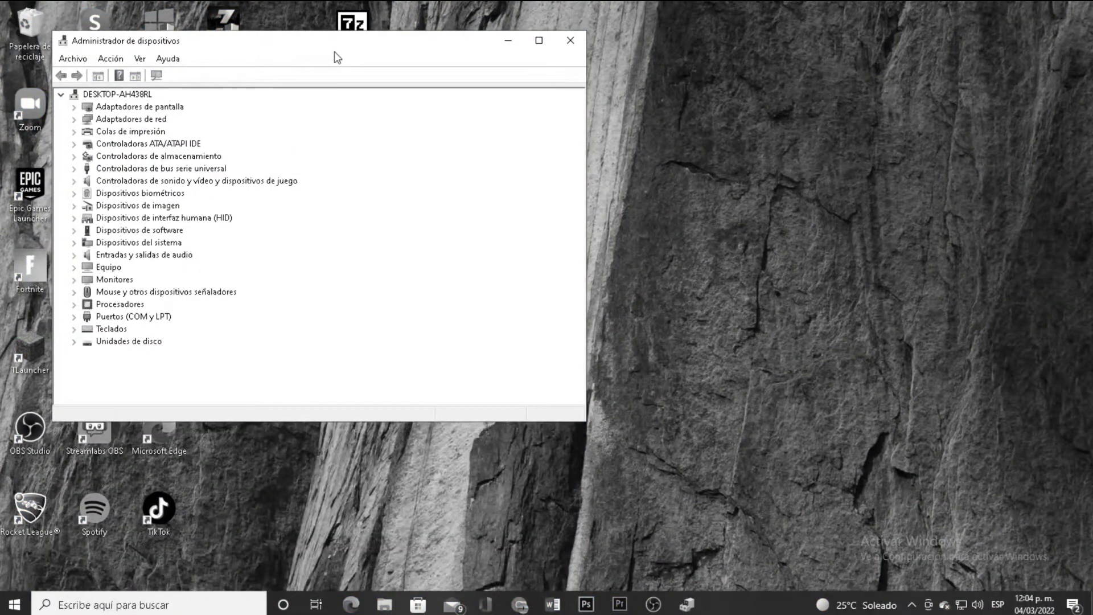
{"action": "left_click_drag", "start_coordinate": [335, 52], "coordinate": [595, 66]}
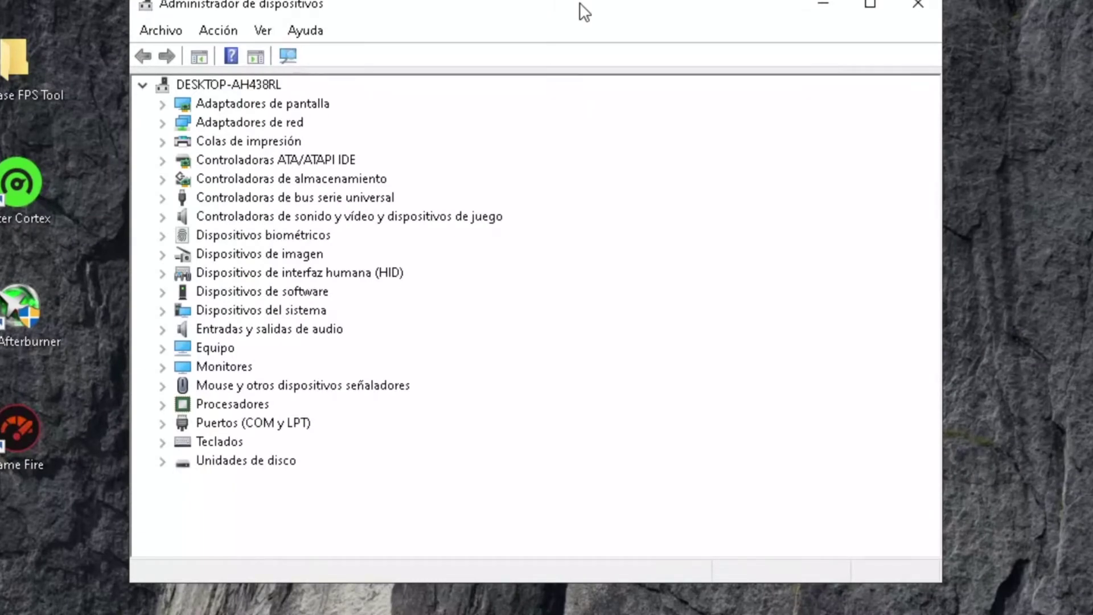
{"action": "left_click_drag", "start_coordinate": [575, 15], "coordinate": [604, 38]}
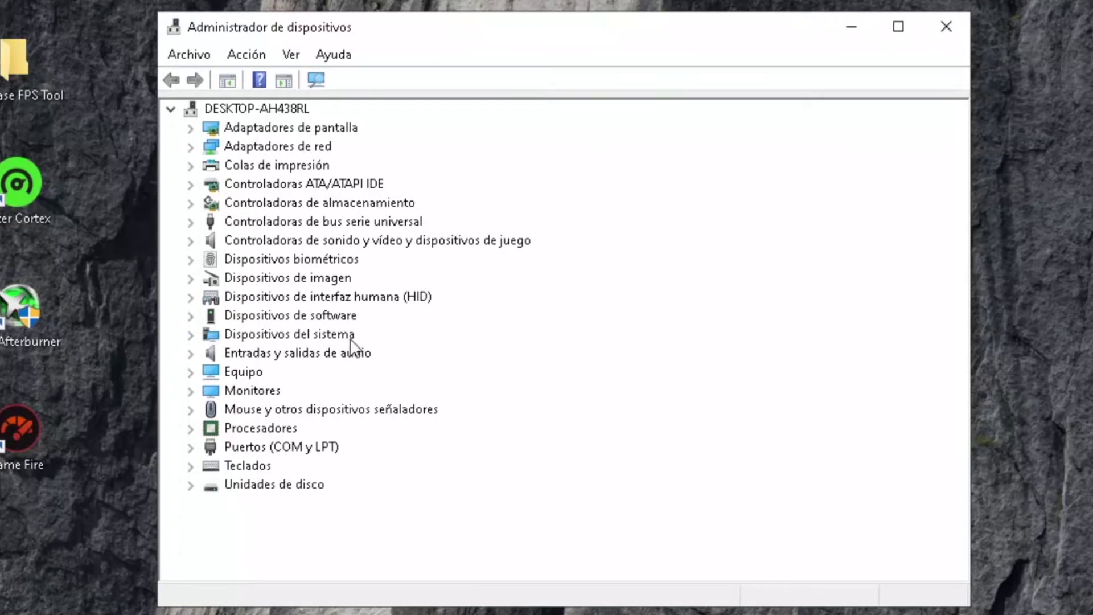
{"action": "left_click", "coordinate": [192, 334]}
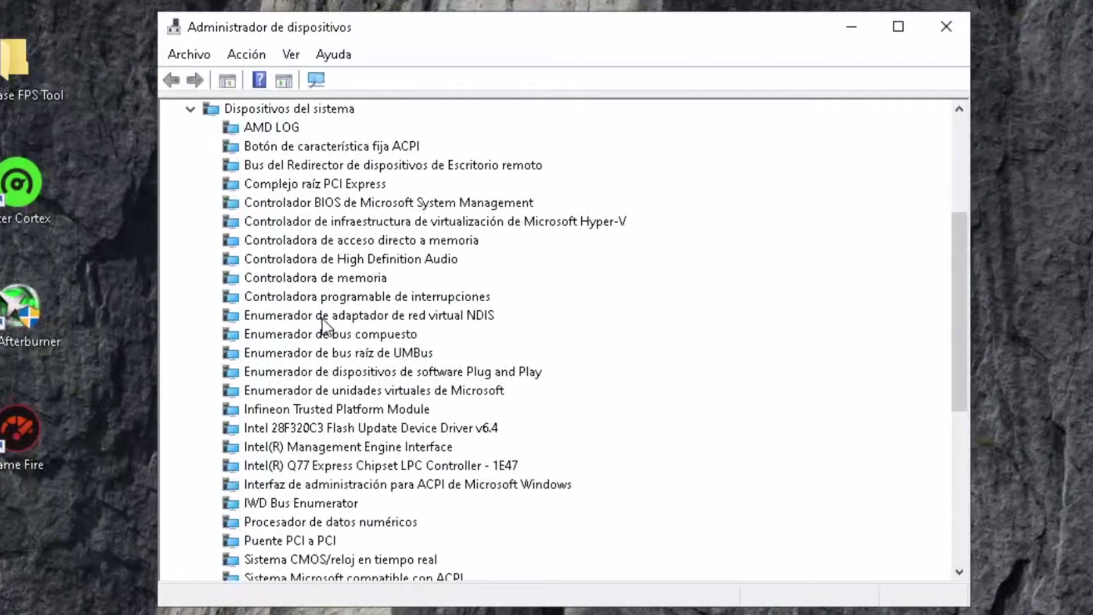
- Open the properties of Temporizador de eventos de alta precisión under Dispositivos del sistema and review its general information and device description
{"action": "scroll", "coordinate": [308, 473], "scroll_direction": "down", "scroll_amount": 1}
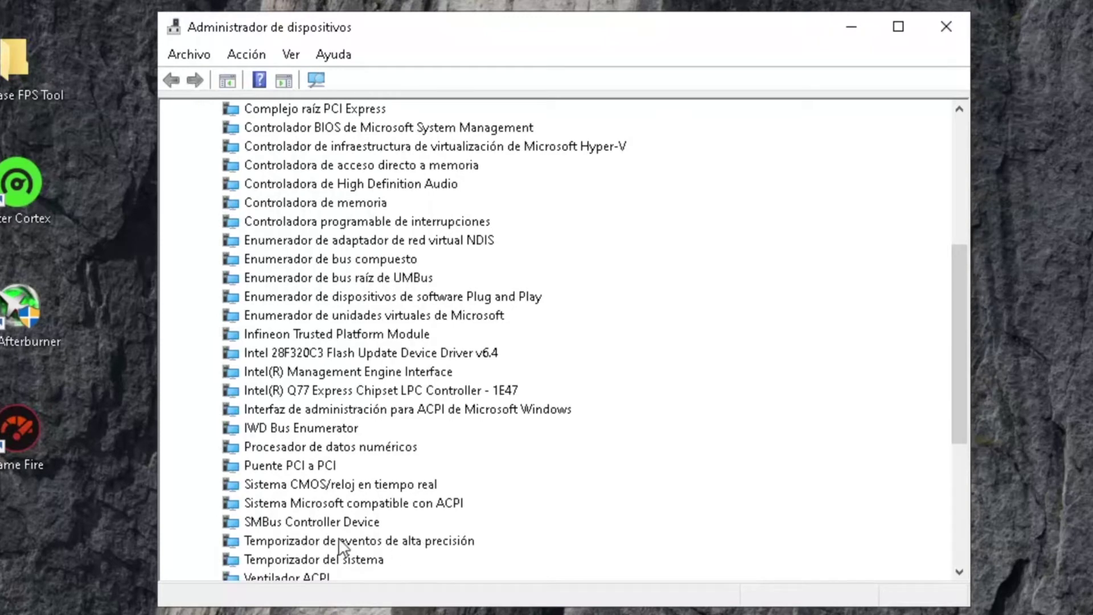
{"action": "scroll", "coordinate": [415, 542], "scroll_direction": "down", "scroll_amount": 1}
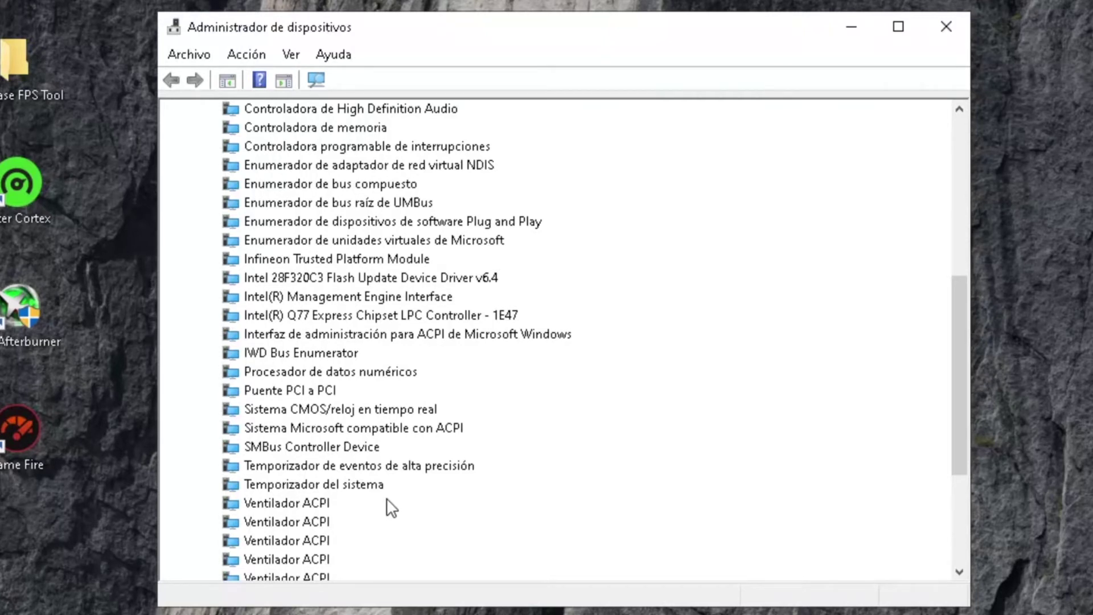
{"action": "double_click", "coordinate": [302, 465]}
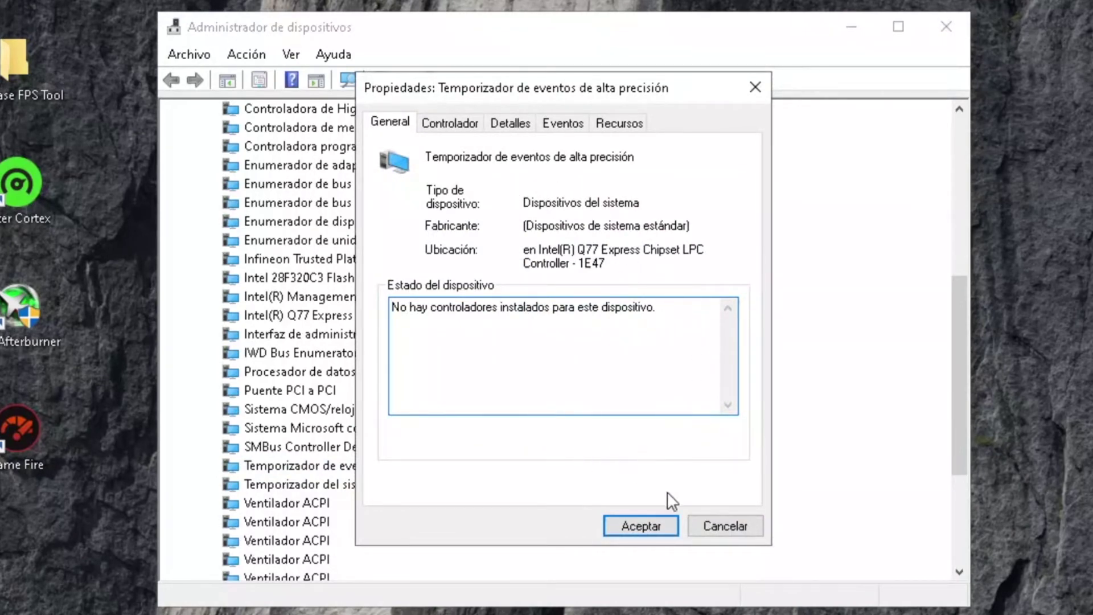
{"action": "left_click", "coordinate": [655, 527]}
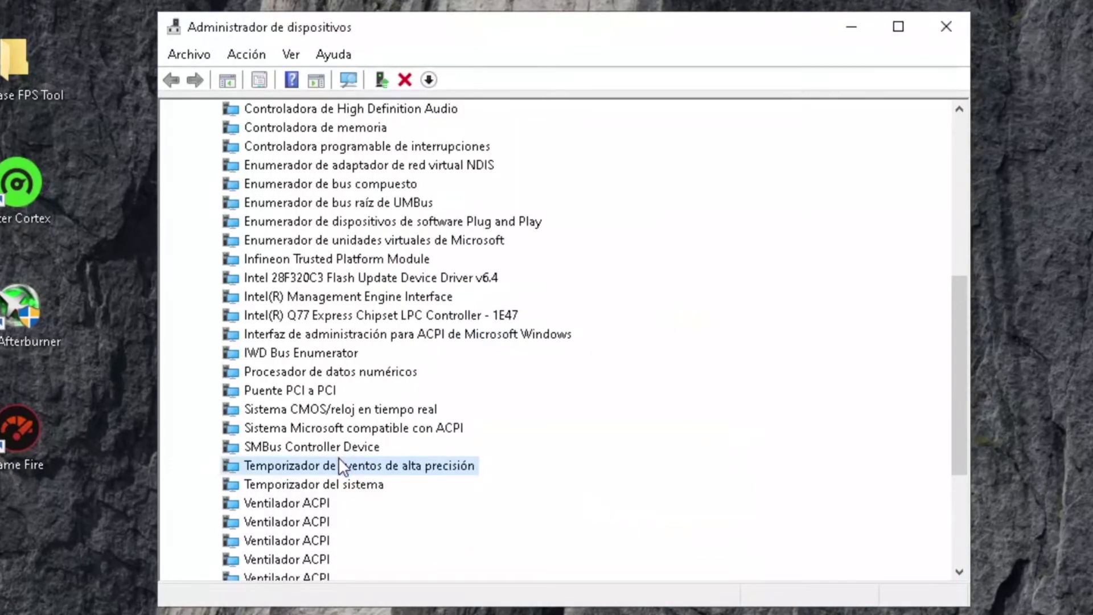
{"action": "double_click", "coordinate": [340, 466]}
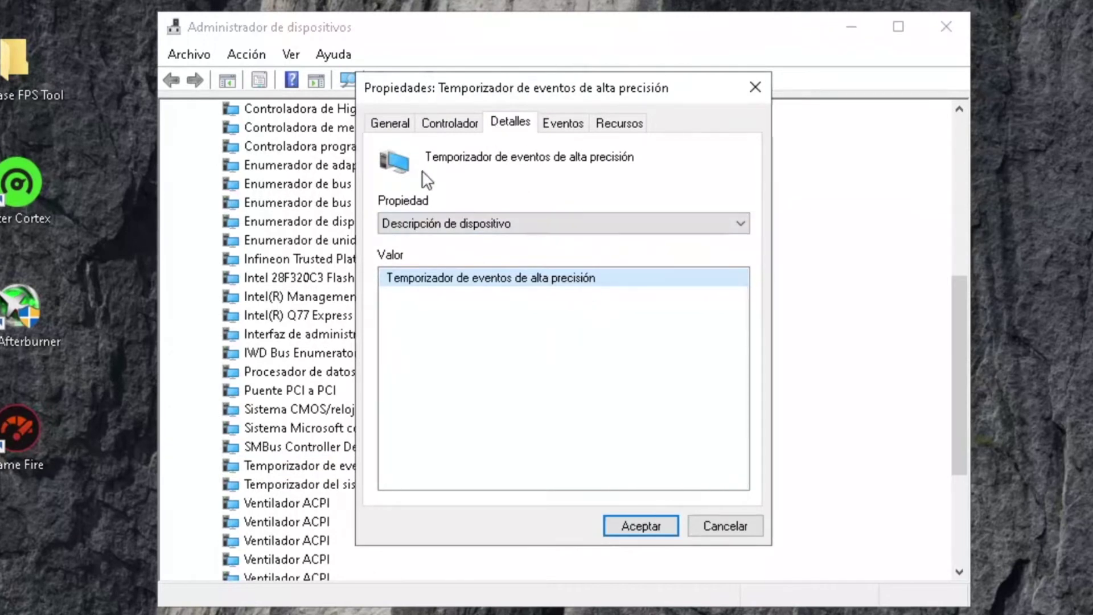
{"action": "left_click", "coordinate": [368, 122]}
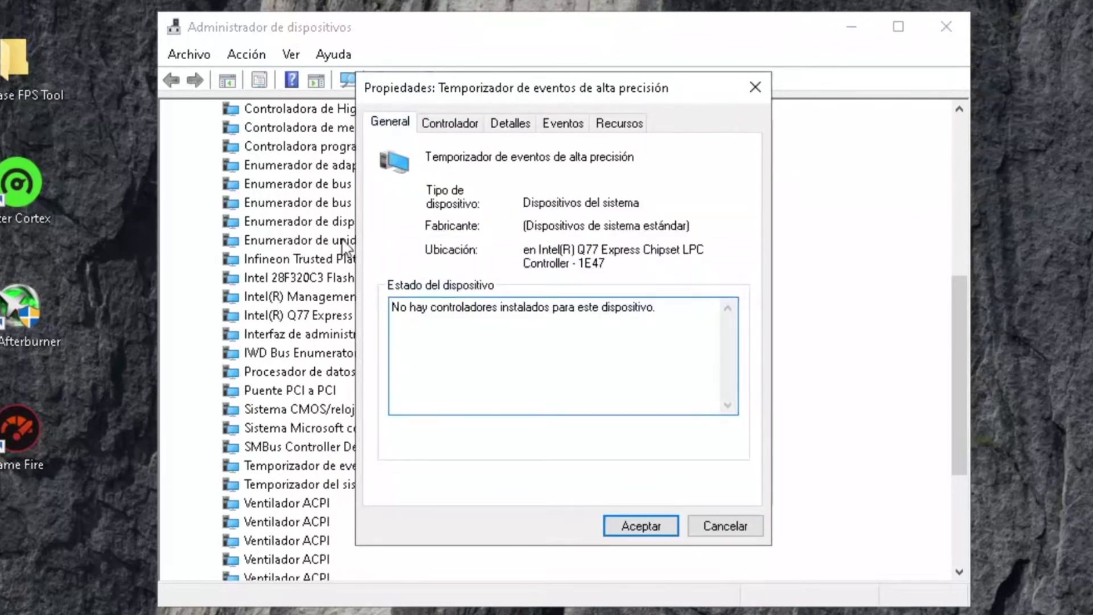
{"action": "left_click", "coordinate": [515, 124]}
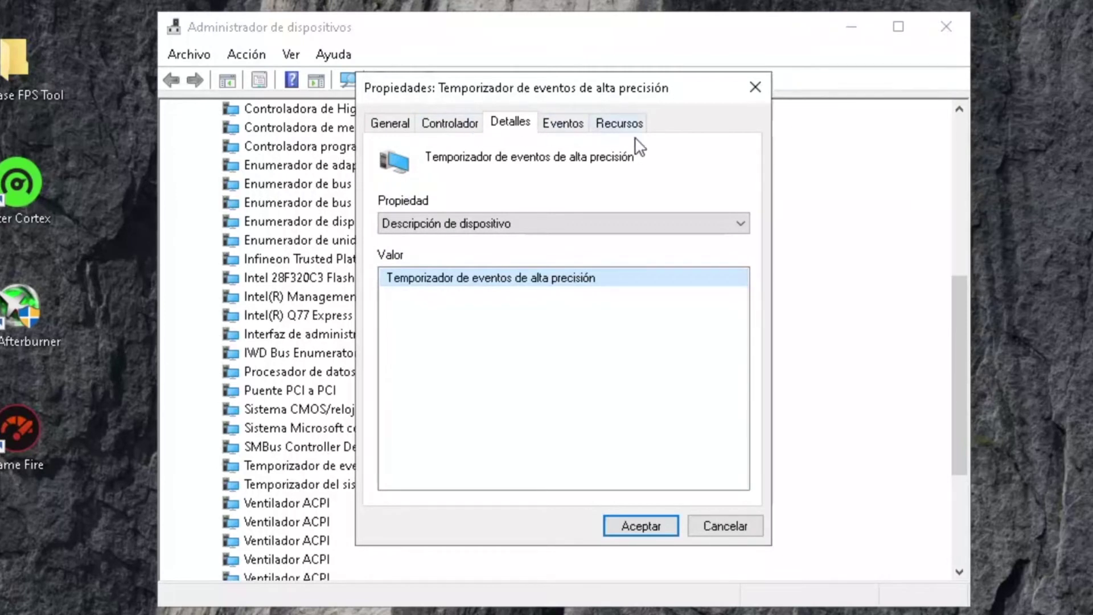
- Disable the Temporizador de eventos de alta precisión device, confirm the disabling and accept its properties
{"action": "left_click", "coordinate": [470, 128]}
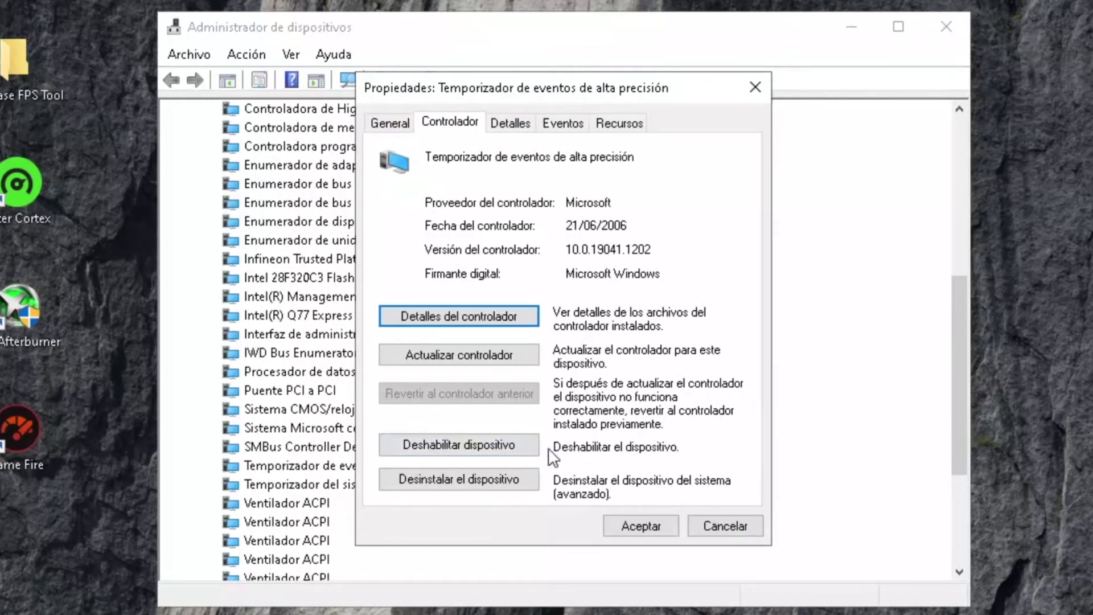
{"action": "left_click", "coordinate": [515, 449]}
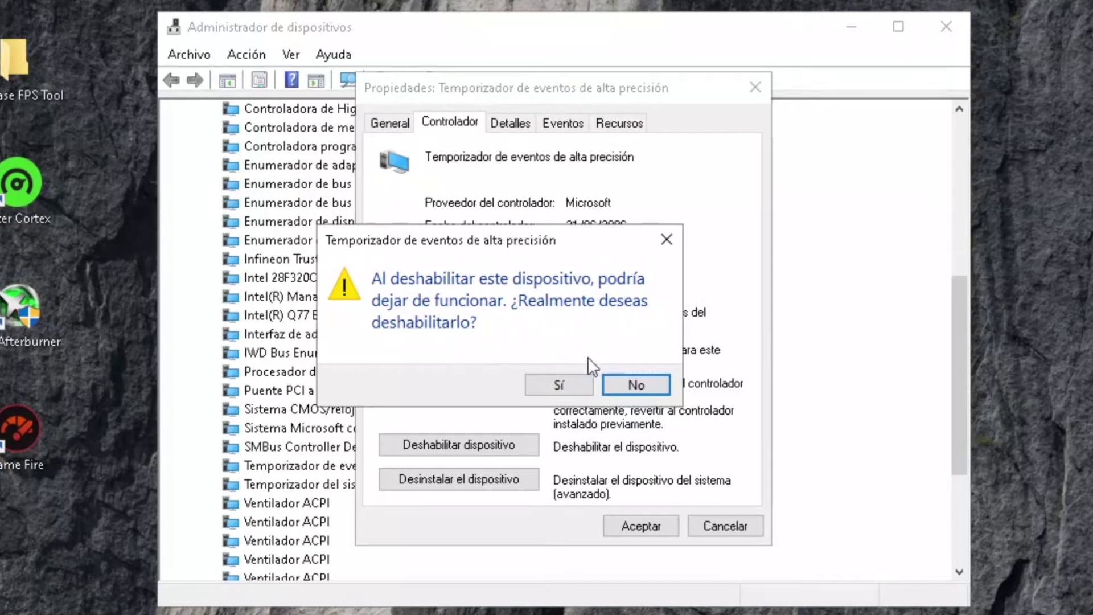
{"action": "left_click", "coordinate": [558, 391]}
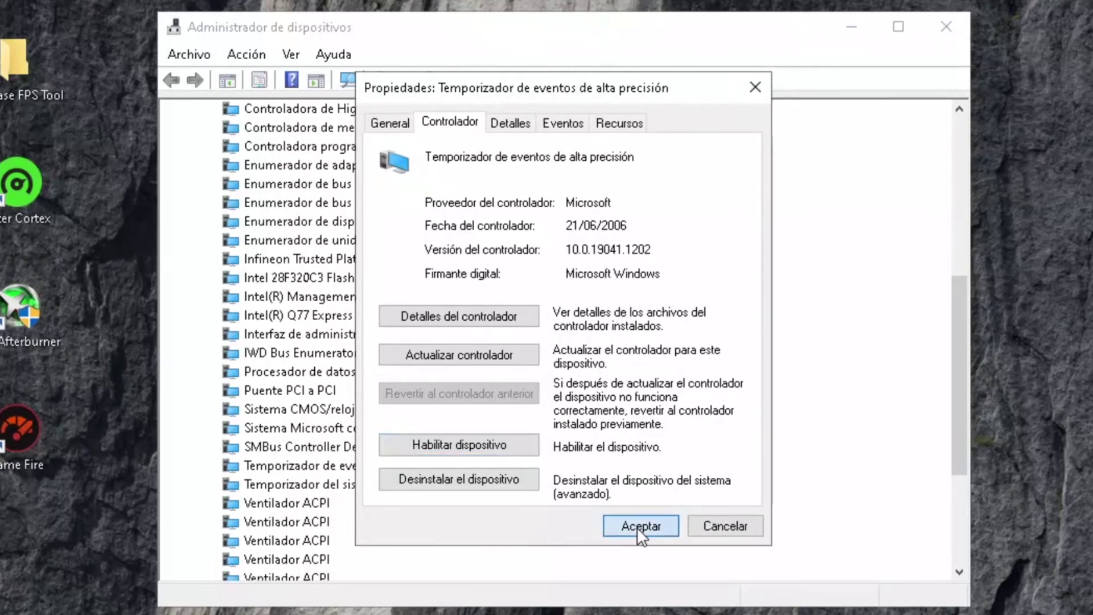
{"action": "left_click", "coordinate": [637, 527]}
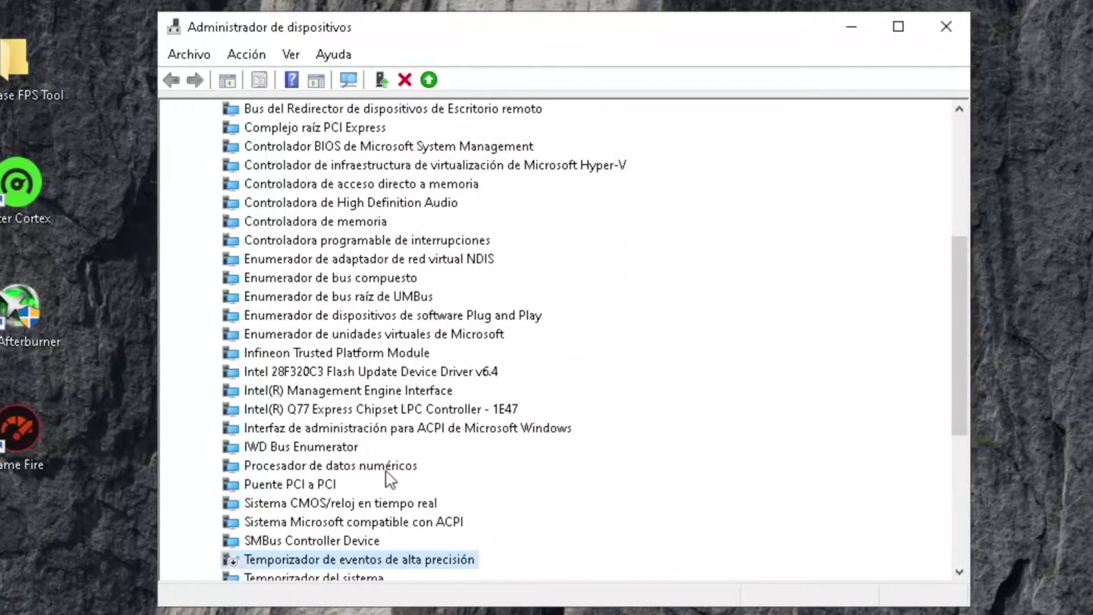
- Look over the Dispositivos del sistema list around the high precision event timer and close Administrador de dispositivos
{"action": "scroll", "coordinate": [367, 457], "scroll_direction": "down", "scroll_amount": 5}
{"action": "scroll", "coordinate": [369, 455], "scroll_direction": "up", "scroll_amount": 4}
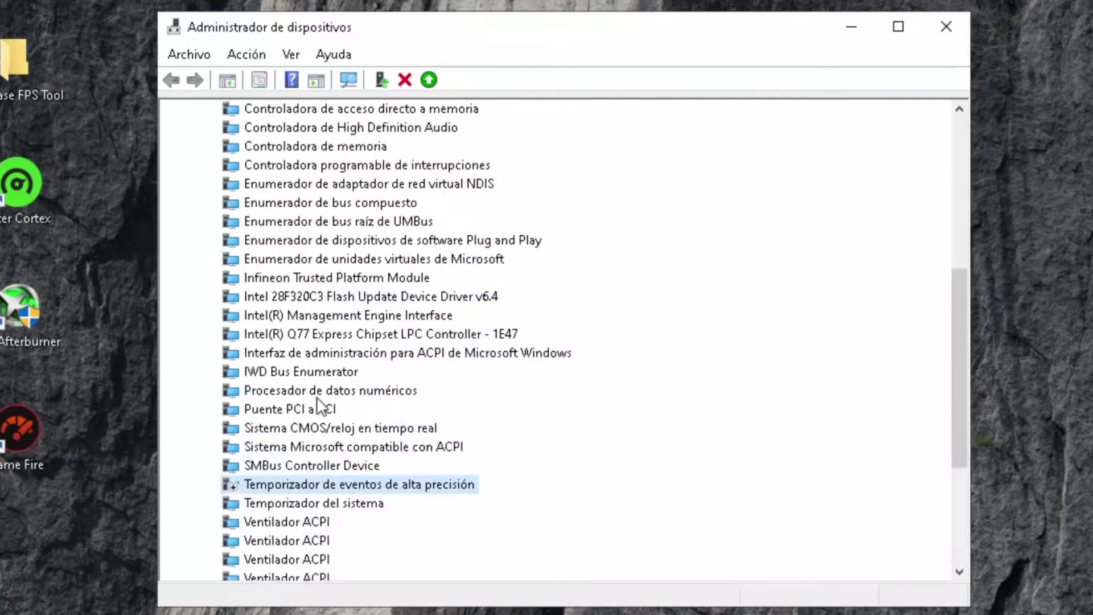
{"action": "scroll", "coordinate": [319, 406], "scroll_direction": "up", "scroll_amount": 8}
{"action": "scroll", "coordinate": [336, 409], "scroll_direction": "down", "scroll_amount": 9}
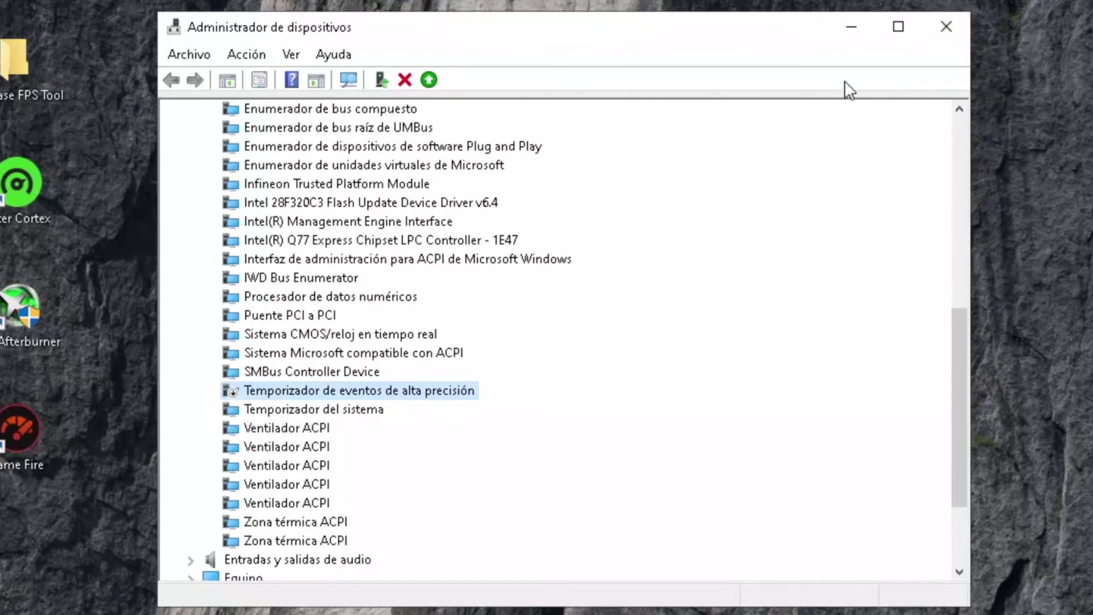
{"action": "left_click_drag", "start_coordinate": [630, 32], "coordinate": [652, 36]}
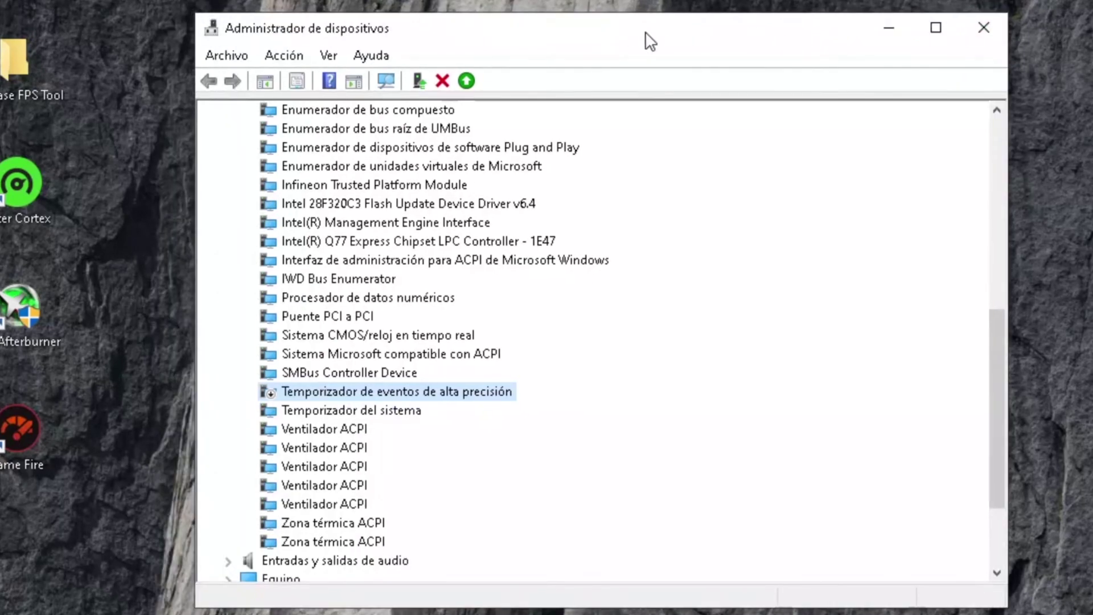
{"action": "left_click", "coordinate": [976, 37]}
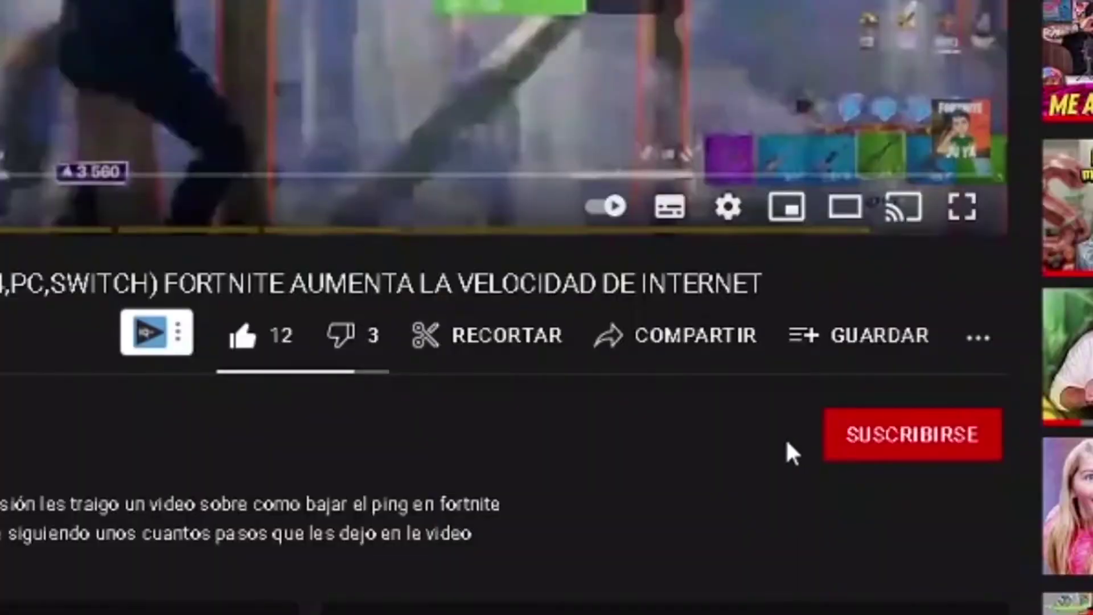
- On the YouTube video page, subscribe to the channel and turn on all of its notifications
{"action": "left_click", "coordinate": [854, 452]}
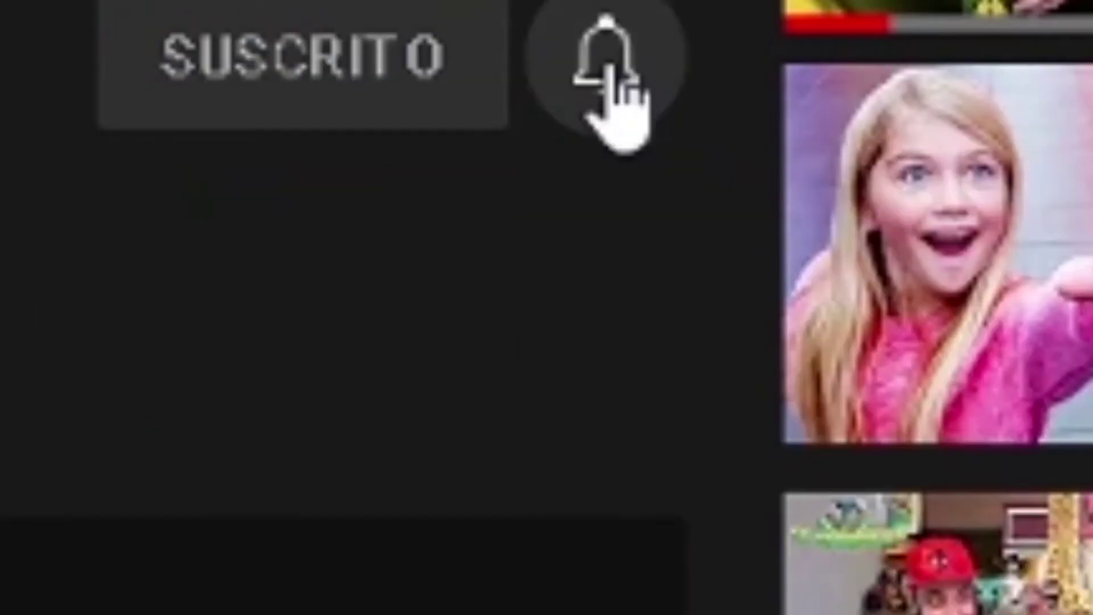
{"action": "left_click", "coordinate": [898, 428]}
{"action": "left_click", "coordinate": [952, 488]}
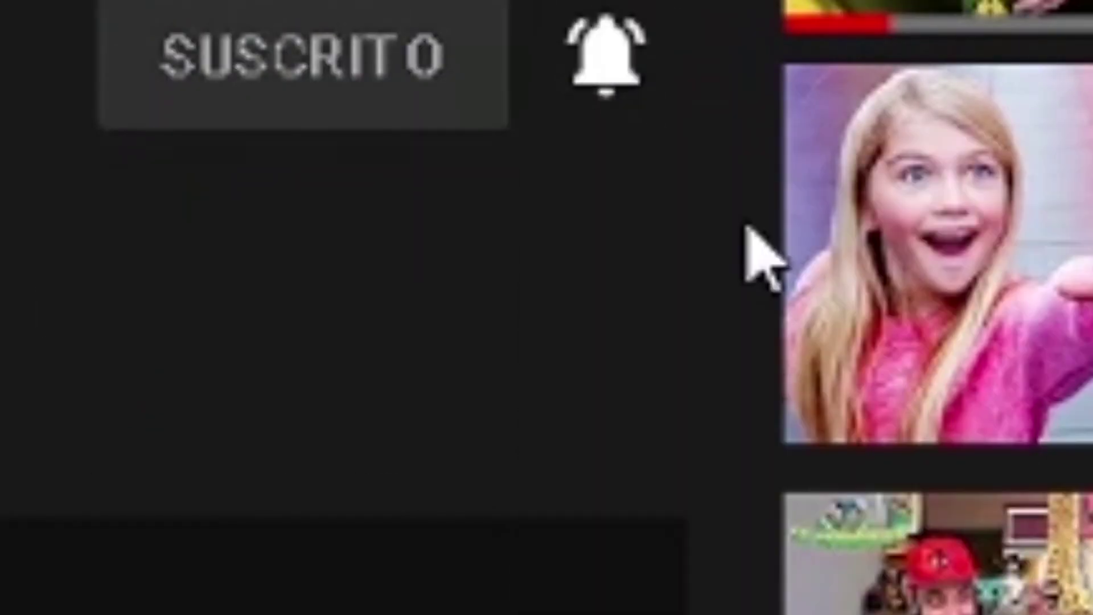